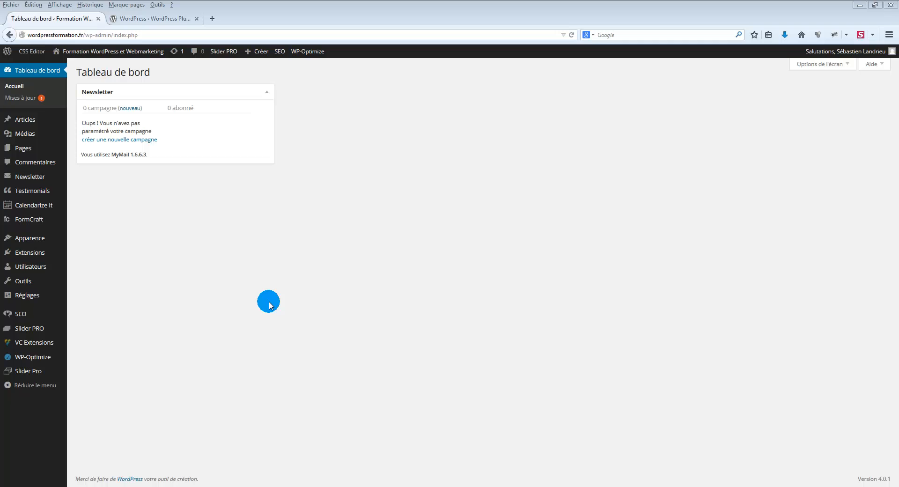
Check the number of available plugins in the WordPress.org Plugin Directory, then return to the site's dashboard.
{"action": "left_click", "coordinate": [148, 22]}
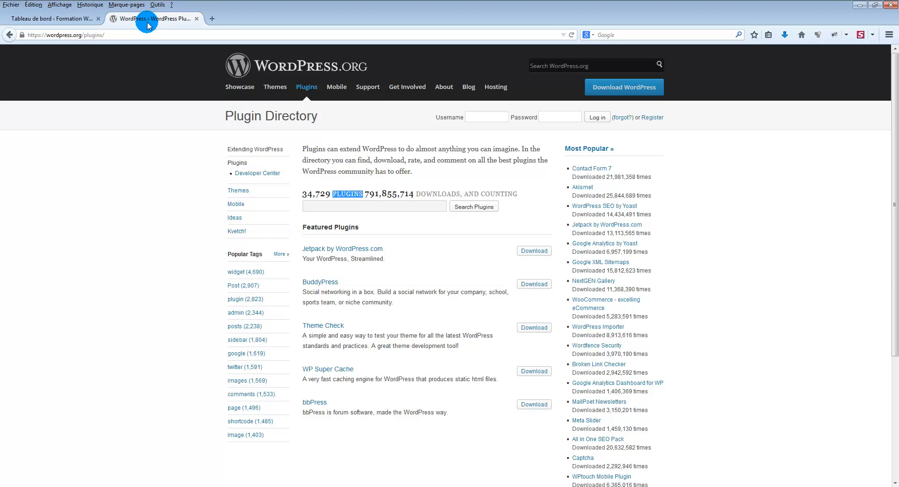
{"action": "left_click_drag", "start_coordinate": [302, 194], "coordinate": [326, 195]}
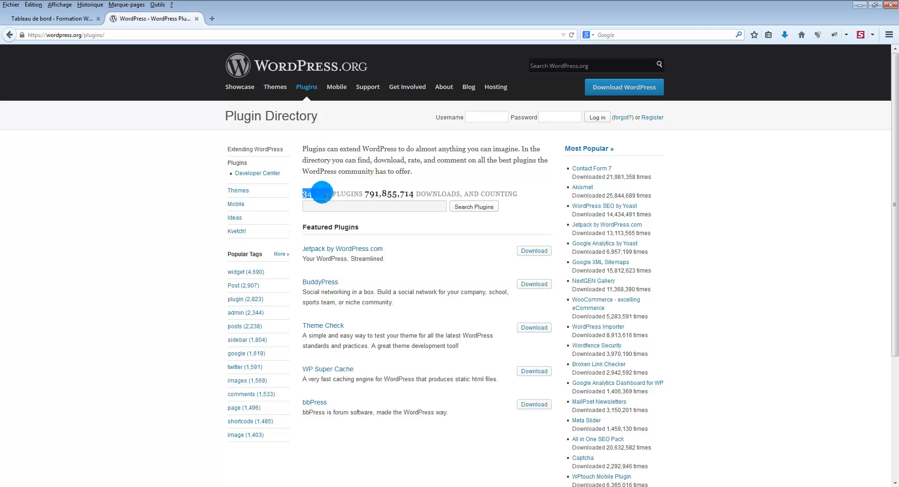
{"action": "left_click", "coordinate": [45, 18]}
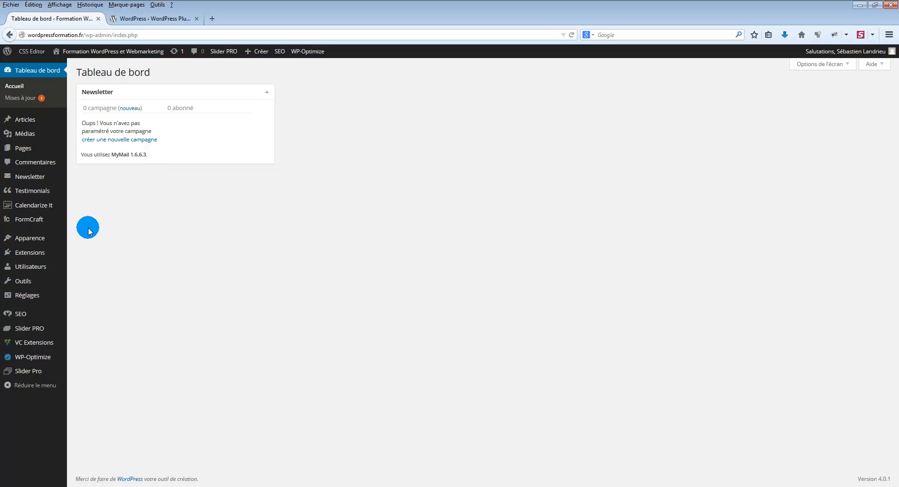
Open the page for adding new extensions and place the cursor in its extension search field.
{"action": "mouse_move", "coordinate": [27, 255]}
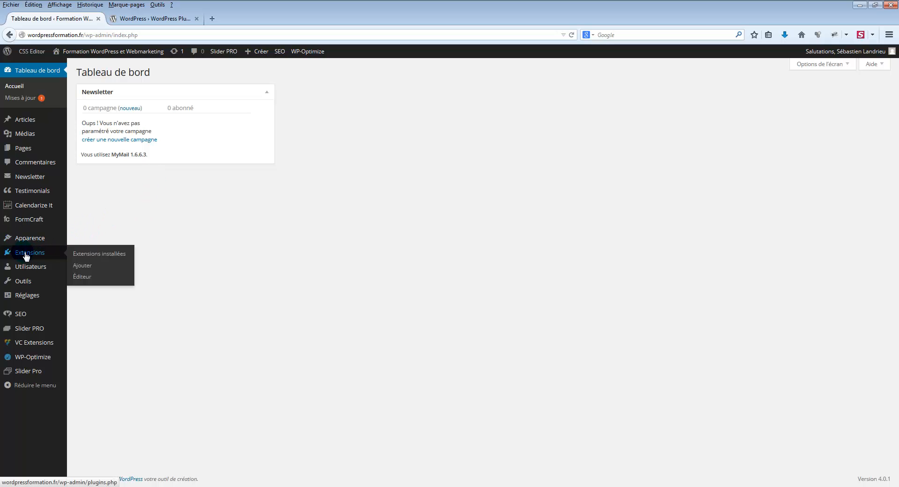
{"action": "left_click", "coordinate": [86, 267]}
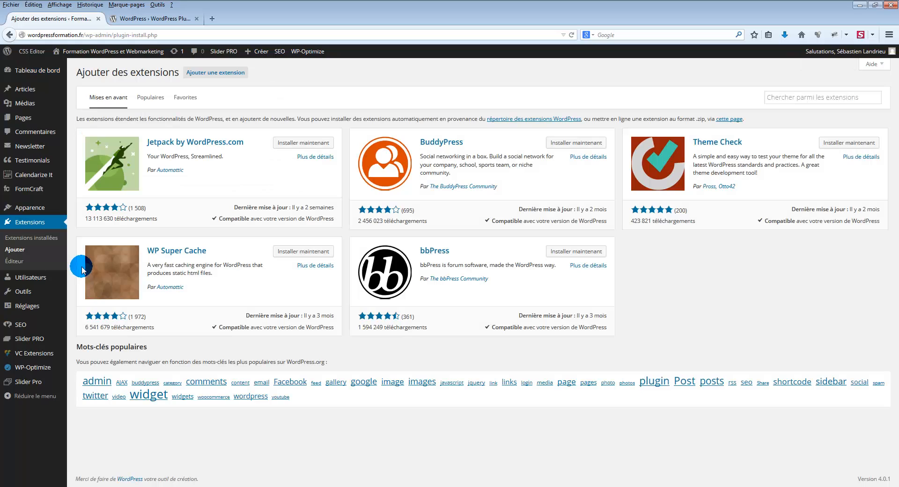
{"action": "left_click", "coordinate": [794, 97]}
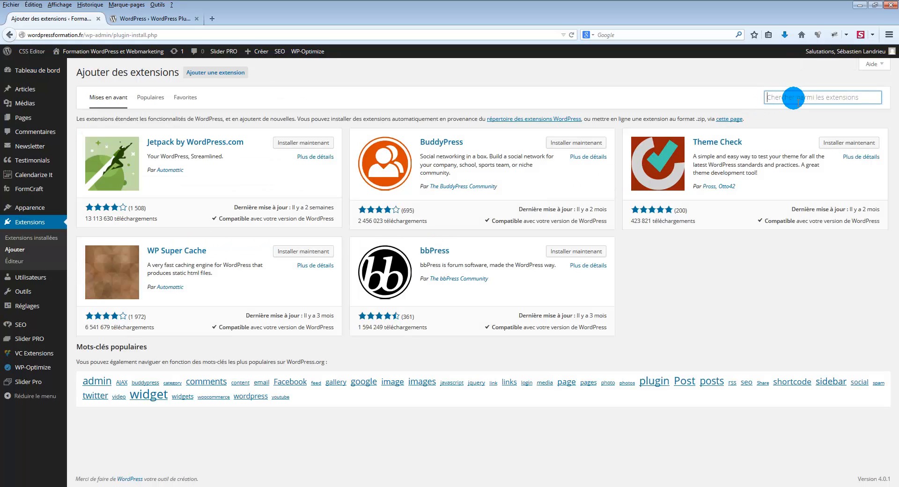
{"action": "left_click", "coordinate": [781, 98]}
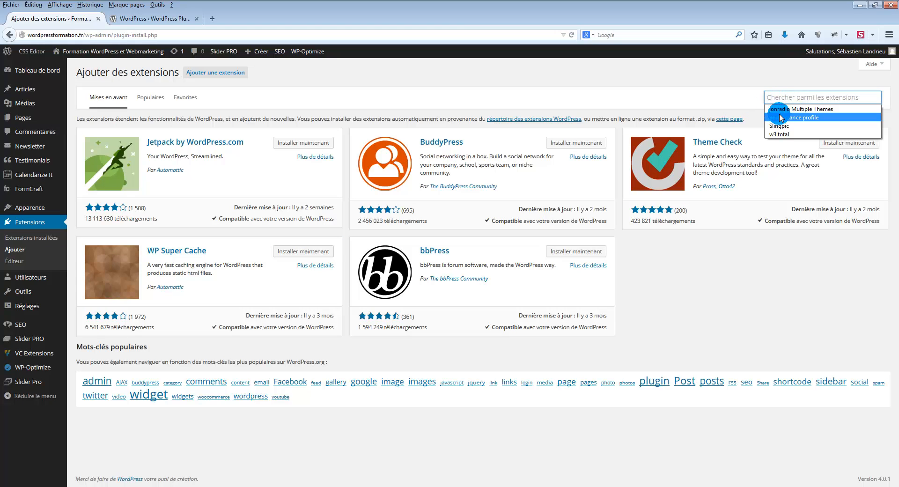
{"action": "left_click", "coordinate": [782, 96]}
{"action": "left_click", "coordinate": [779, 99]}
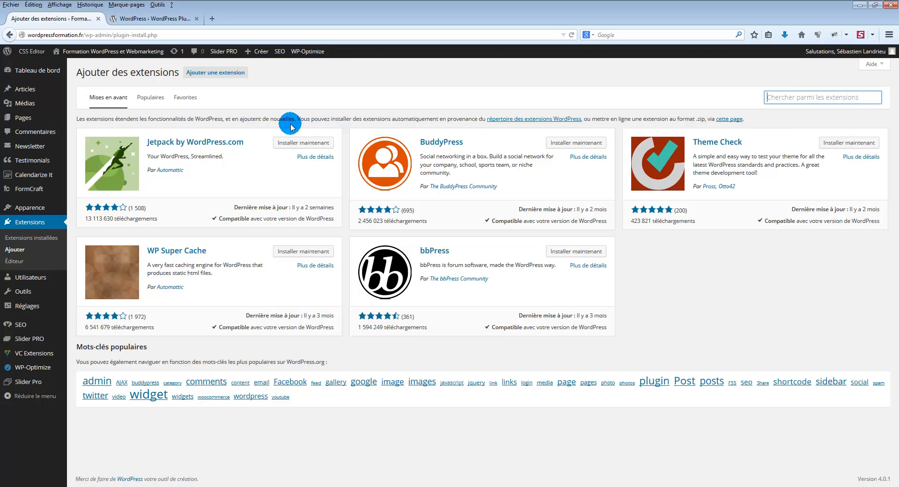
Highlight the total plugin count on the WordPress.org Plugin Directory page.
{"action": "left_click", "coordinate": [150, 18]}
{"action": "left_click", "coordinate": [302, 196]}
{"action": "left_click_drag", "start_coordinate": [301, 195], "coordinate": [331, 197]}
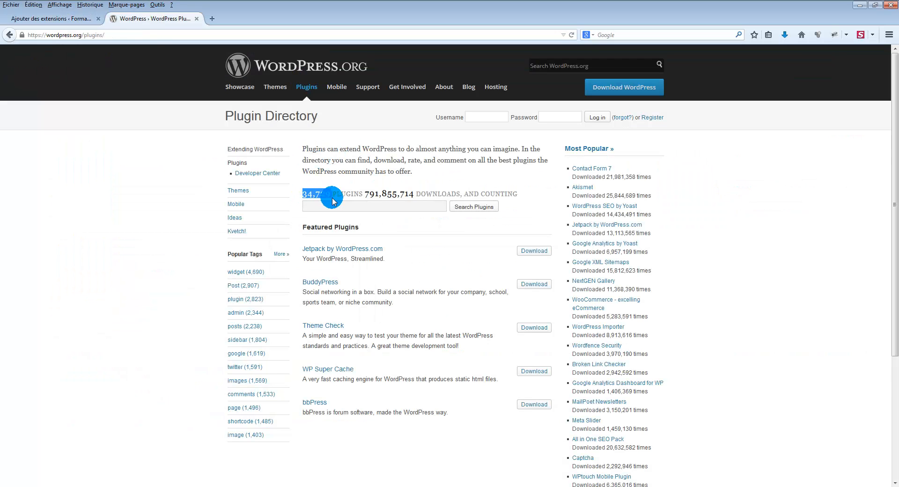
Back on the site's add-extensions page, search for the keyword "form" and skim the resulting extensions.
{"action": "left_click", "coordinate": [38, 19]}
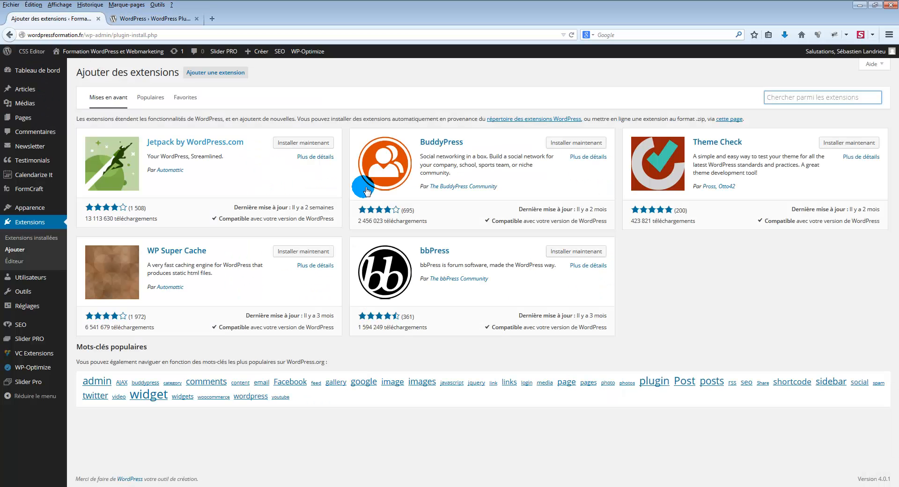
{"action": "left_click", "coordinate": [774, 97]}
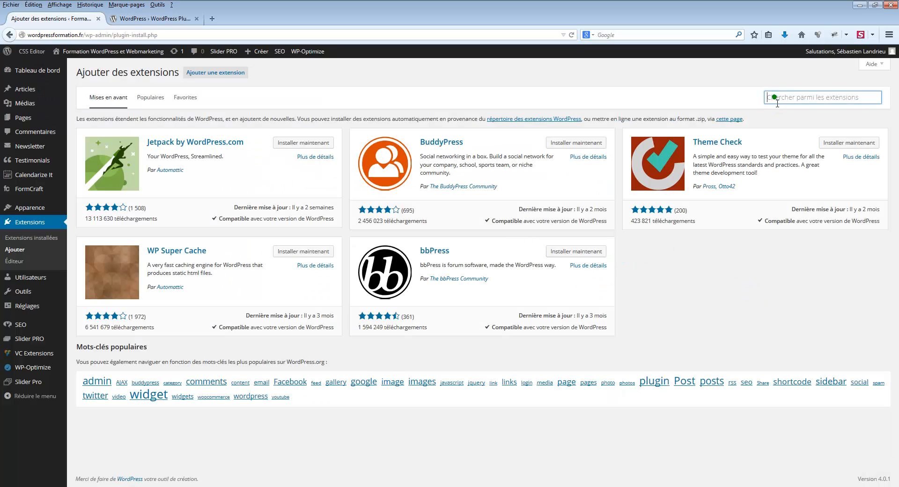
{"action": "type", "text": "form"}
{"action": "key", "text": "Return"}
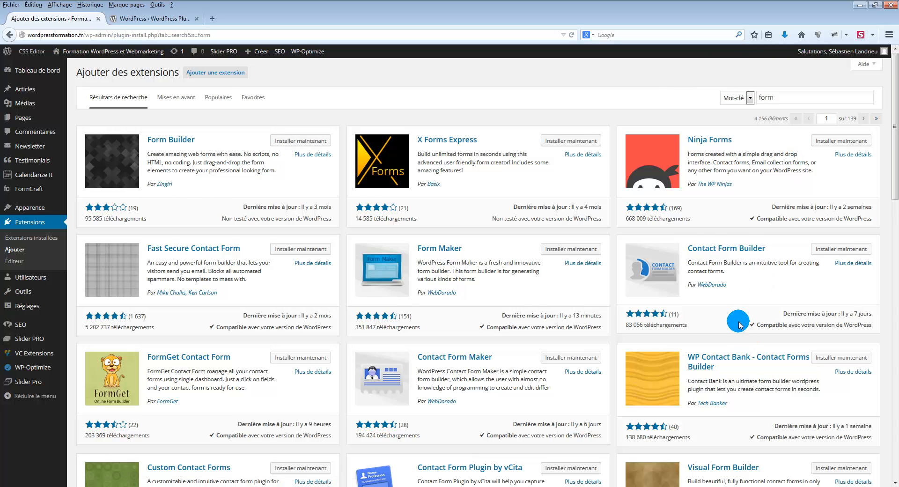
{"action": "scroll", "coordinate": [740, 323], "scroll_direction": "down", "scroll_amount": 6}
{"action": "scroll", "coordinate": [739, 324], "scroll_direction": "down", "scroll_amount": 5}
{"action": "scroll", "coordinate": [723, 318], "scroll_direction": "up", "scroll_amount": 11}
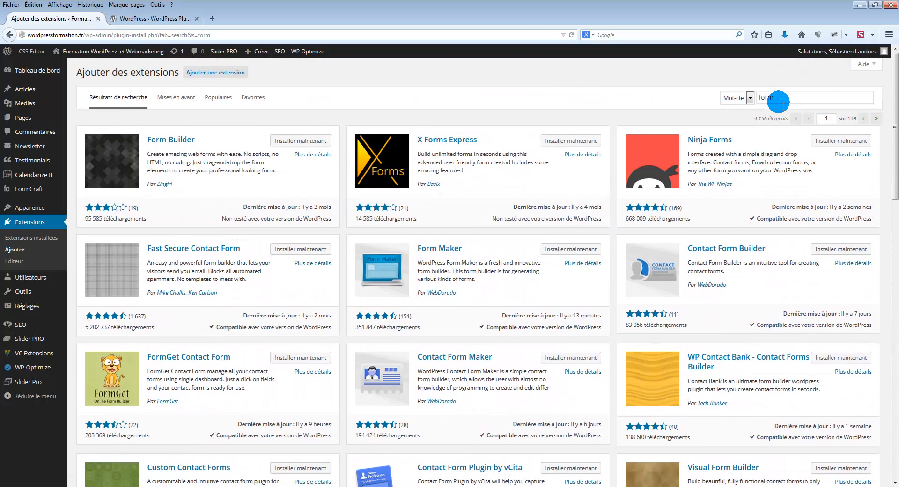
{"action": "left_click", "coordinate": [772, 98]}
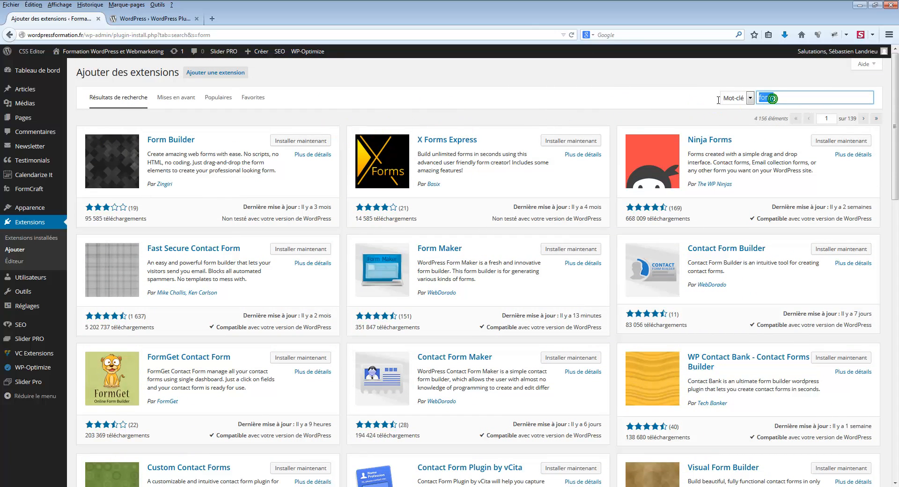
{"action": "double_click", "coordinate": [798, 97]}
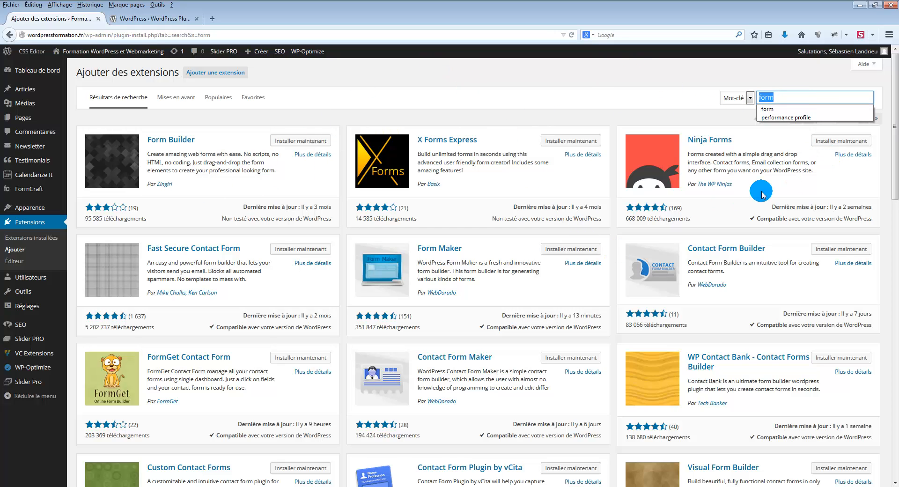
{"action": "left_click", "coordinate": [423, 70]}
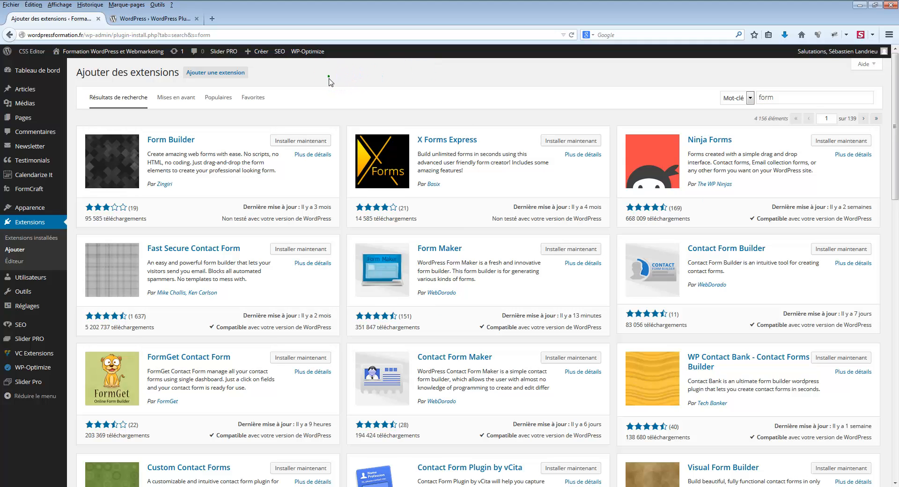
Examine Form Builder's download count and last update date, and compare with the last update date of Ninja Forms.
{"action": "left_click_drag", "start_coordinate": [88, 218], "coordinate": [147, 222]}
{"action": "left_click", "coordinate": [92, 219]}
{"action": "left_click", "coordinate": [170, 215]}
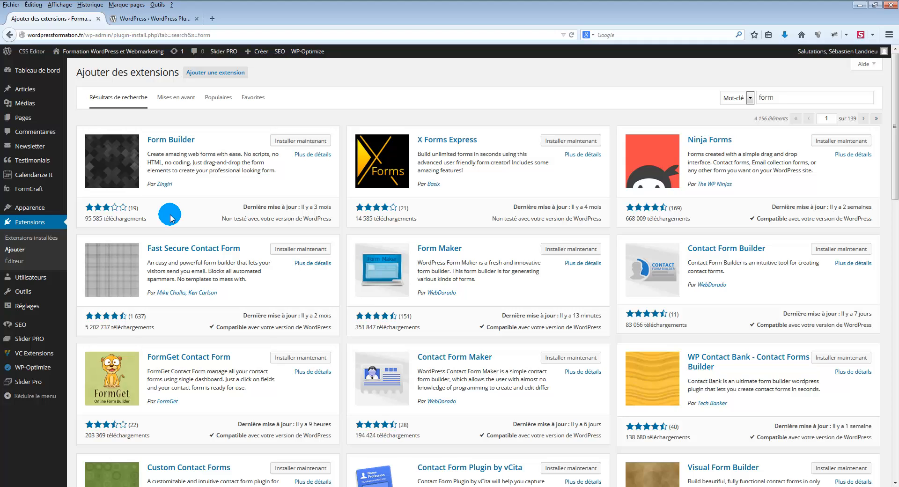
{"action": "left_click_drag", "start_coordinate": [243, 207], "coordinate": [331, 207]}
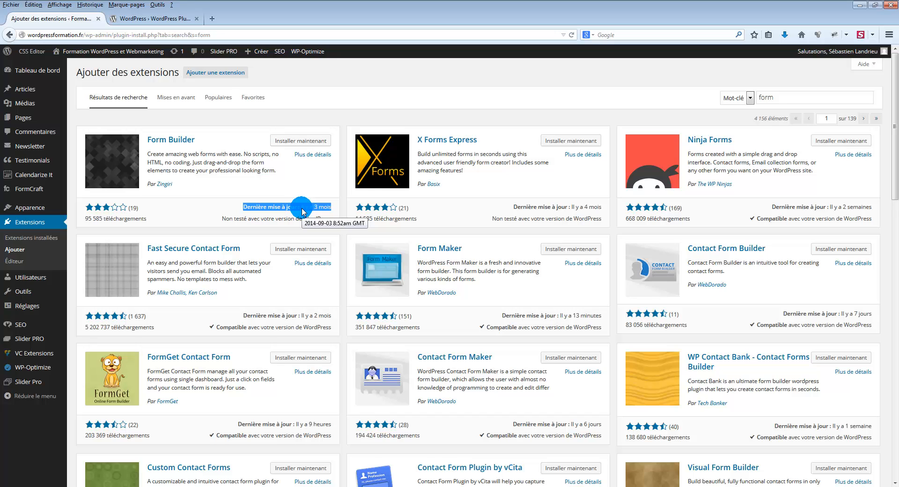
{"action": "left_click_drag", "start_coordinate": [831, 207], "coordinate": [872, 208]}
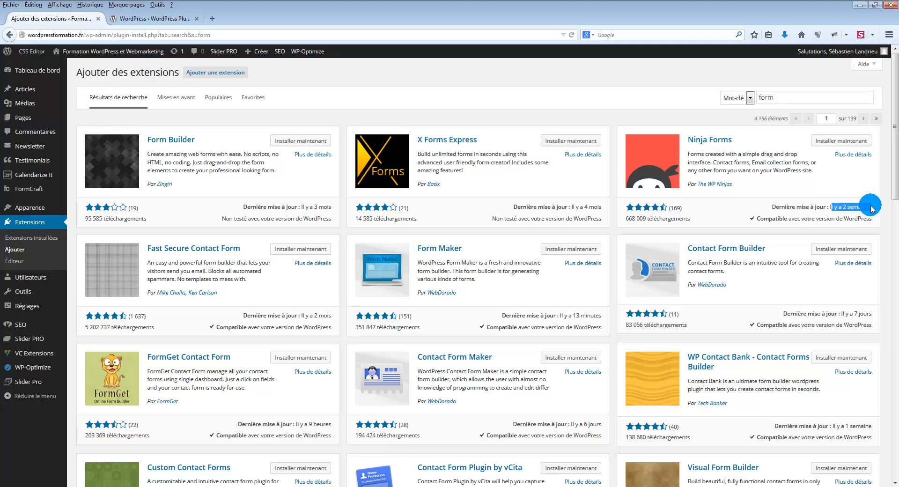
{"action": "left_click", "coordinate": [871, 206]}
{"action": "left_click_drag", "start_coordinate": [871, 207], "coordinate": [832, 209]}
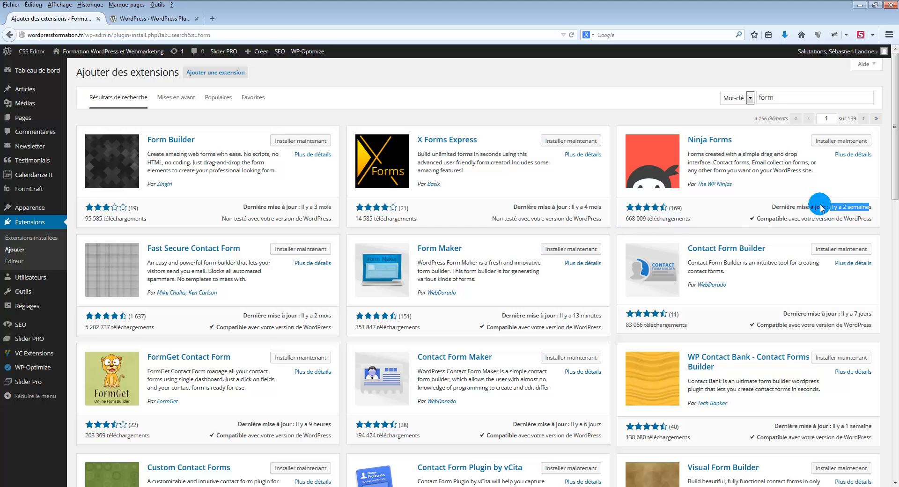
{"action": "left_click_drag", "start_coordinate": [828, 204], "coordinate": [873, 209]}
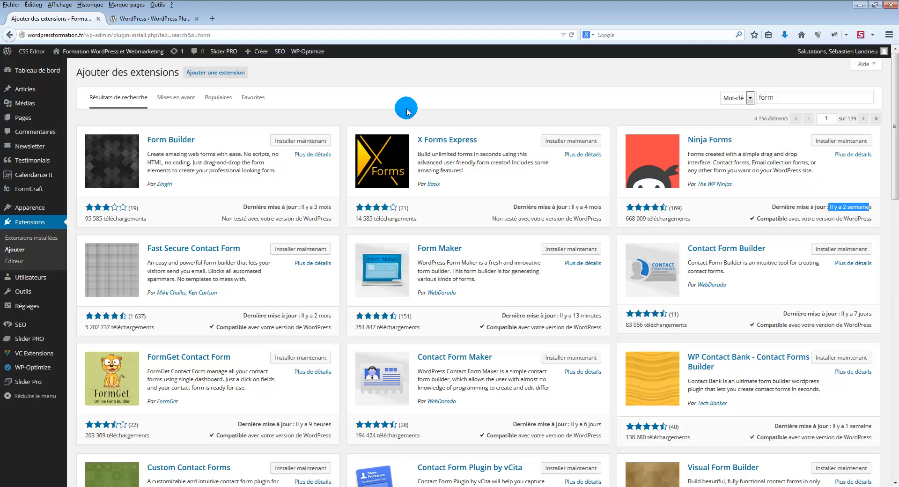
Install the Form Builder extension by Zingiri from the search results and activate it.
{"action": "left_click", "coordinate": [281, 124]}
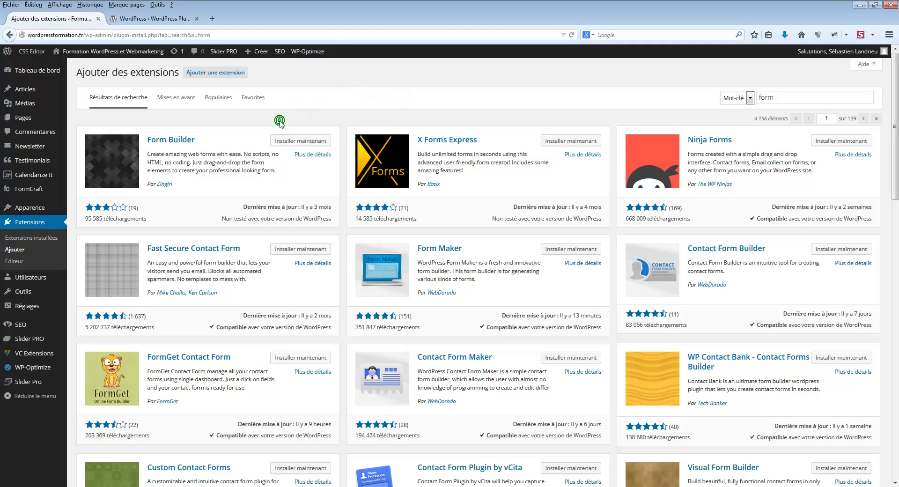
{"action": "left_click", "coordinate": [295, 141]}
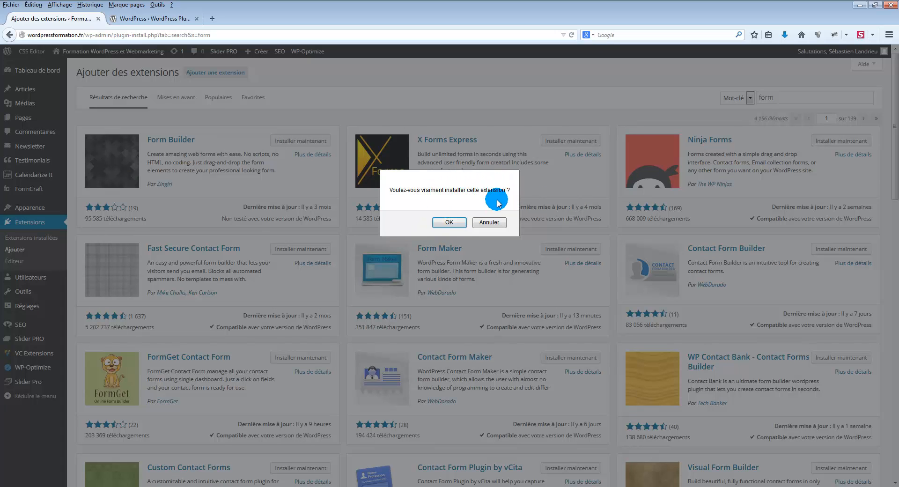
{"action": "left_click", "coordinate": [449, 222]}
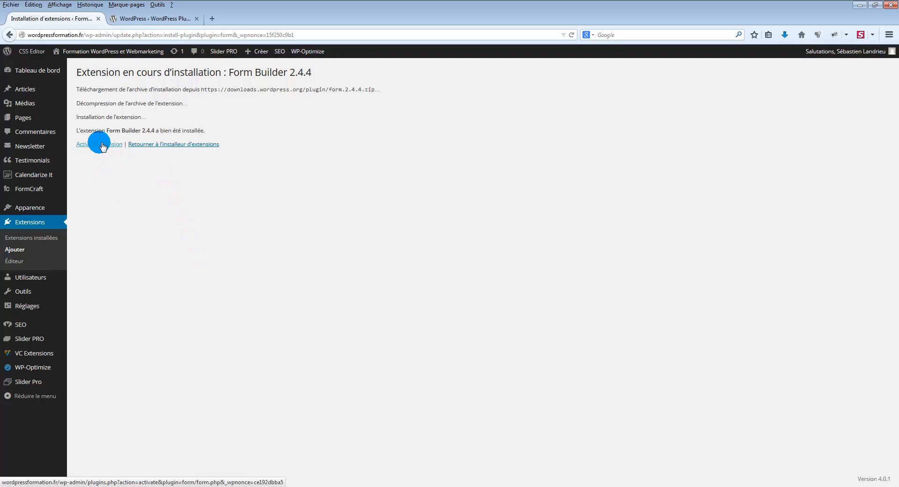
{"action": "left_click", "coordinate": [102, 145]}
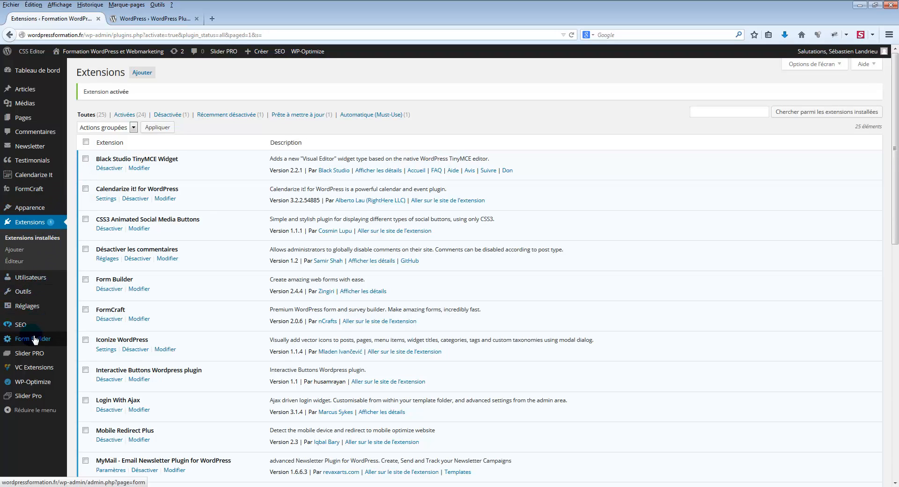
Open Form Builder's Setup page and examine its API Key and License Key fields.
{"action": "mouse_move", "coordinate": [18, 346]}
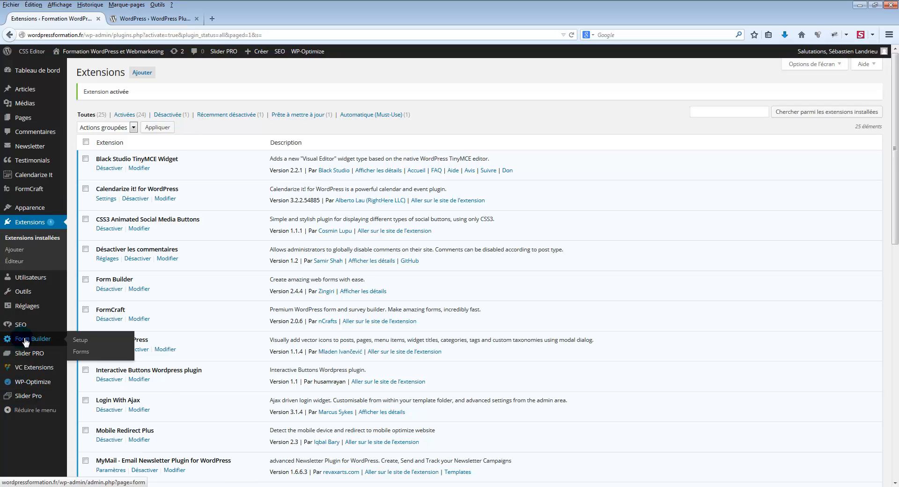
{"action": "left_click", "coordinate": [90, 345]}
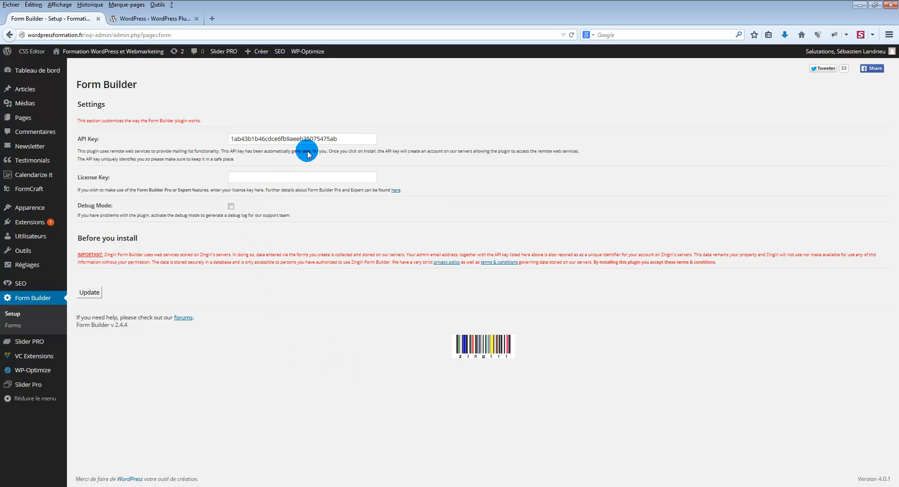
{"action": "double_click", "coordinate": [356, 138]}
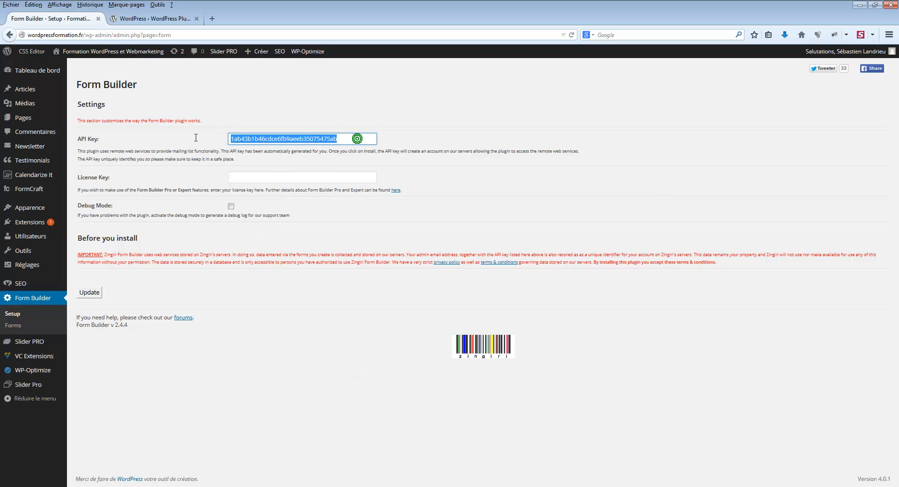
{"action": "left_click", "coordinate": [248, 176]}
{"action": "left_click", "coordinate": [316, 374]}
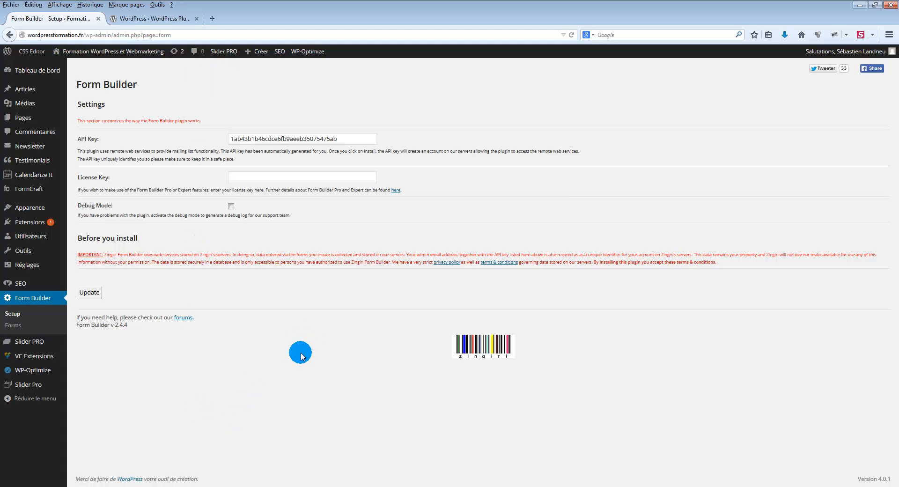
{"action": "left_click", "coordinate": [158, 401]}
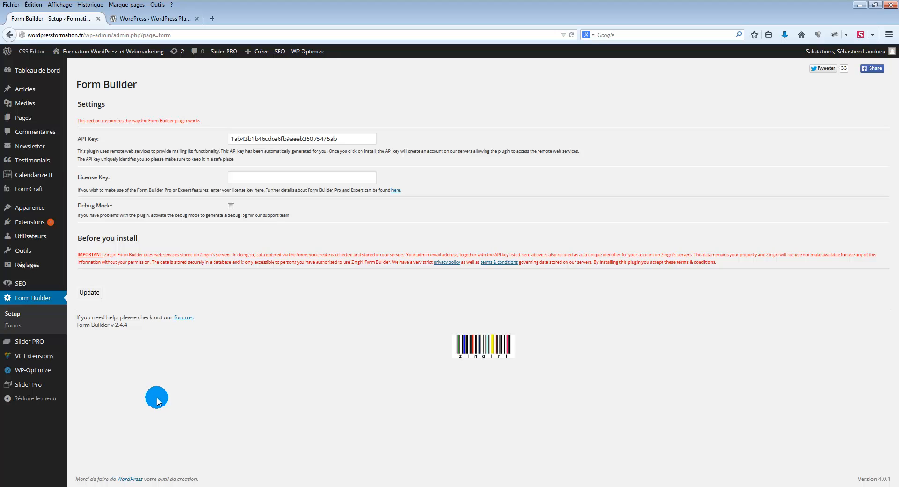